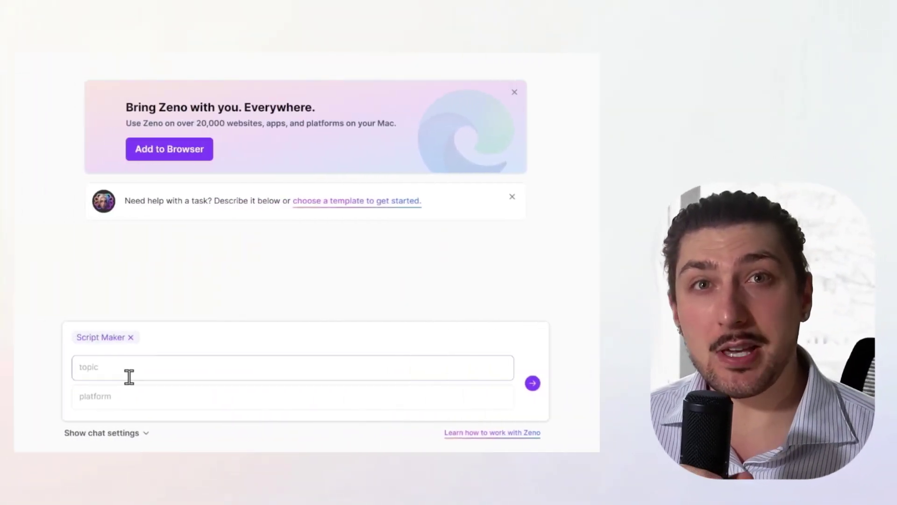
{"action": "type", "text": "ca"}
{"action": "type", "text": "ts"}
Generate a TikTok script about cats from the Script Maker template
{"action": "left_click", "coordinate": [228, 397]}
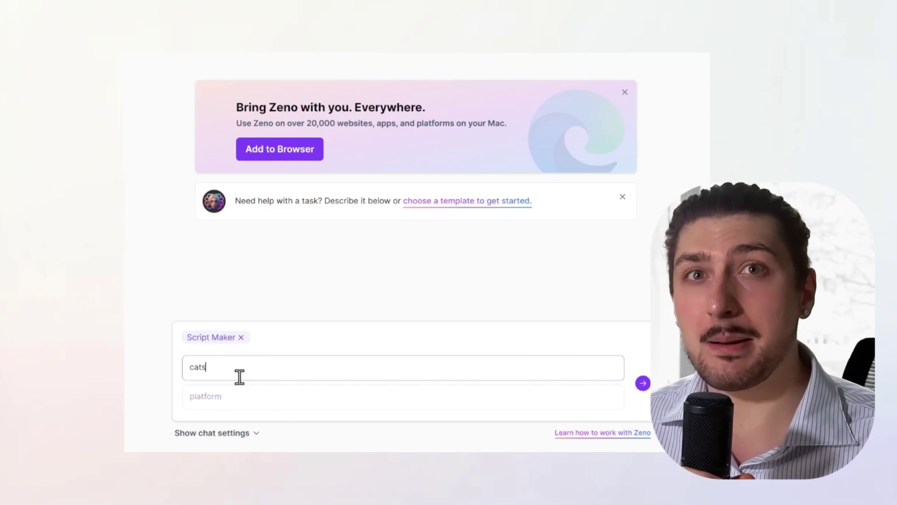
{"action": "type", "text": "tikt"}
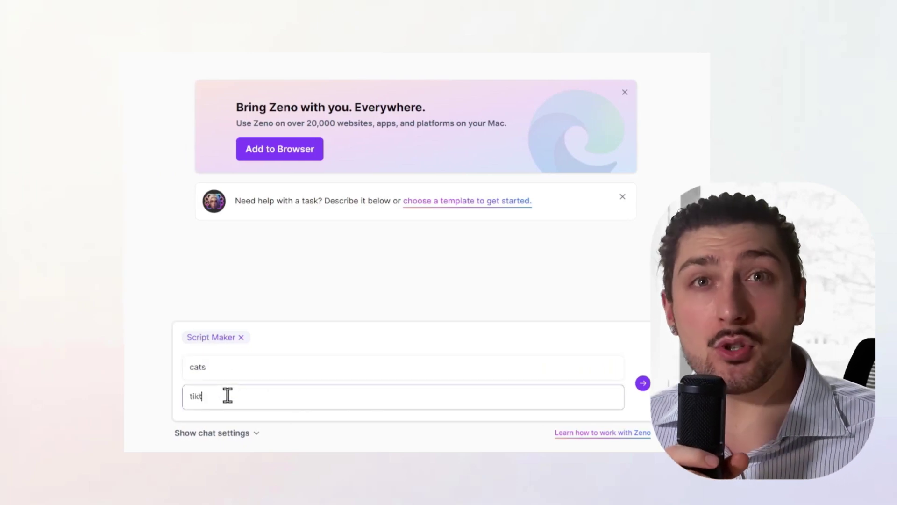
{"action": "type", "text": "ok"}
{"action": "key", "text": "Return"}
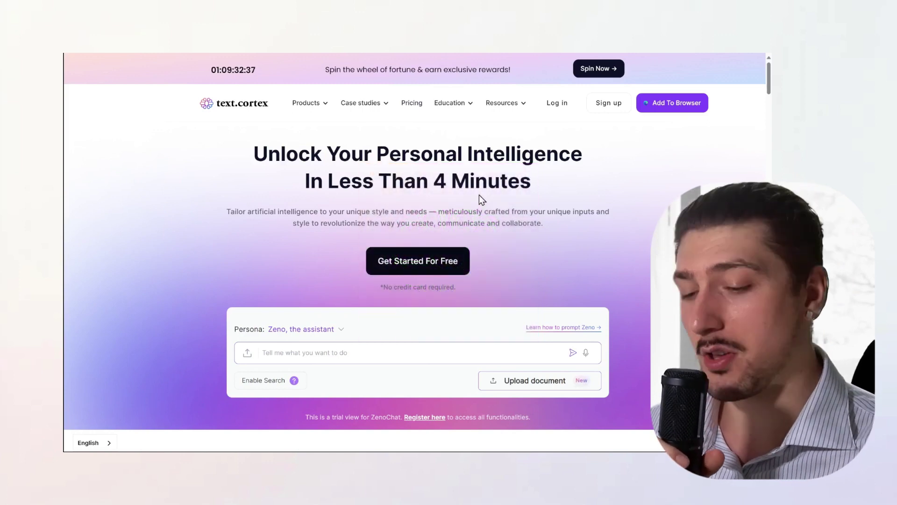
Log in and go to the Templates marketplace from the dashboard sidebar
{"action": "left_click", "coordinate": [548, 105]}
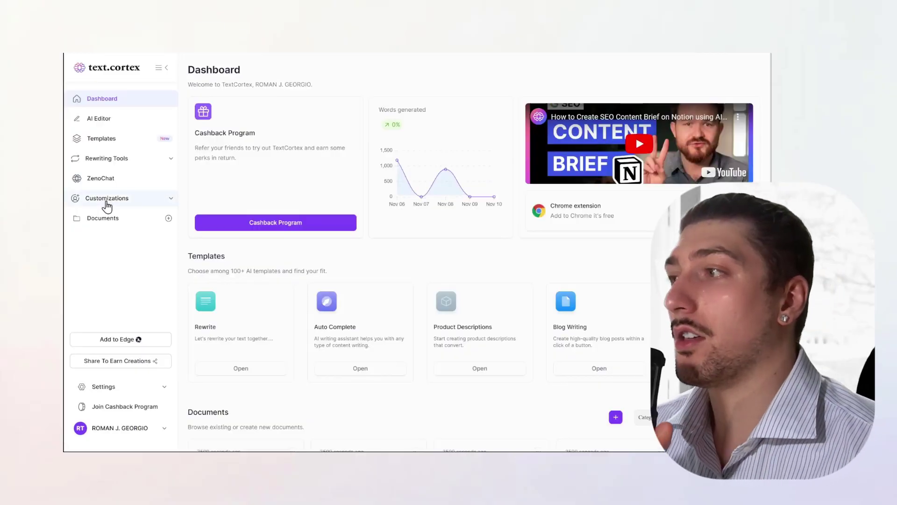
{"action": "left_click", "coordinate": [123, 148]}
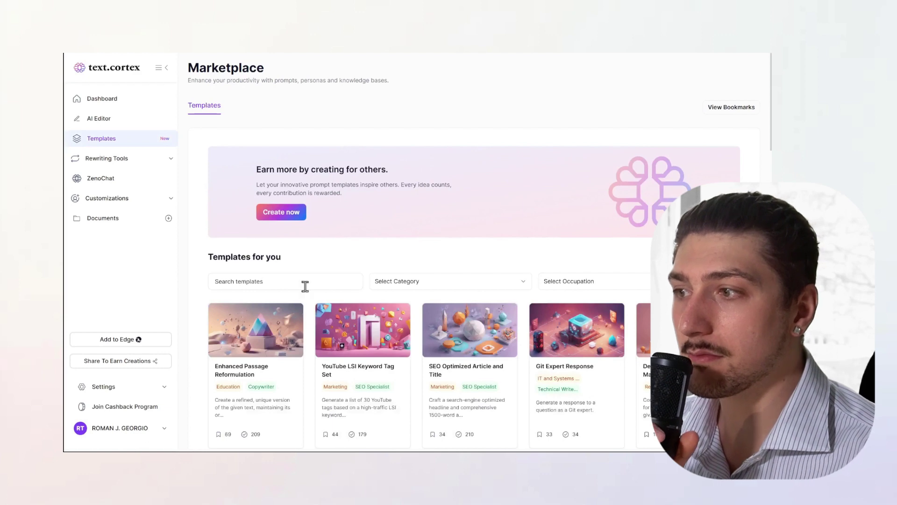
{"action": "scroll", "coordinate": [384, 161], "scroll_direction": "down", "scroll_amount": 1}
{"action": "scroll", "coordinate": [313, 374], "scroll_direction": "up", "scroll_amount": 1}
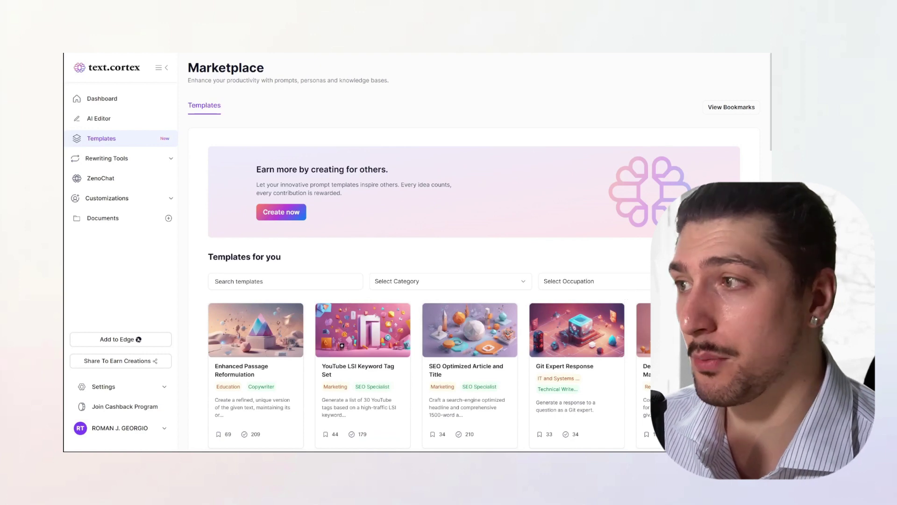
Start creating a new custom template via Create now
{"action": "left_click", "coordinate": [287, 214]}
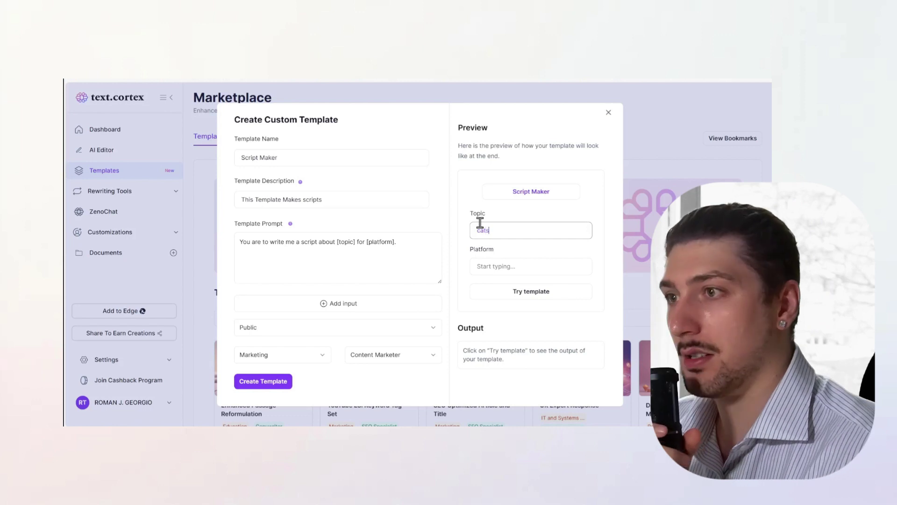
{"action": "type", "text": "t"}
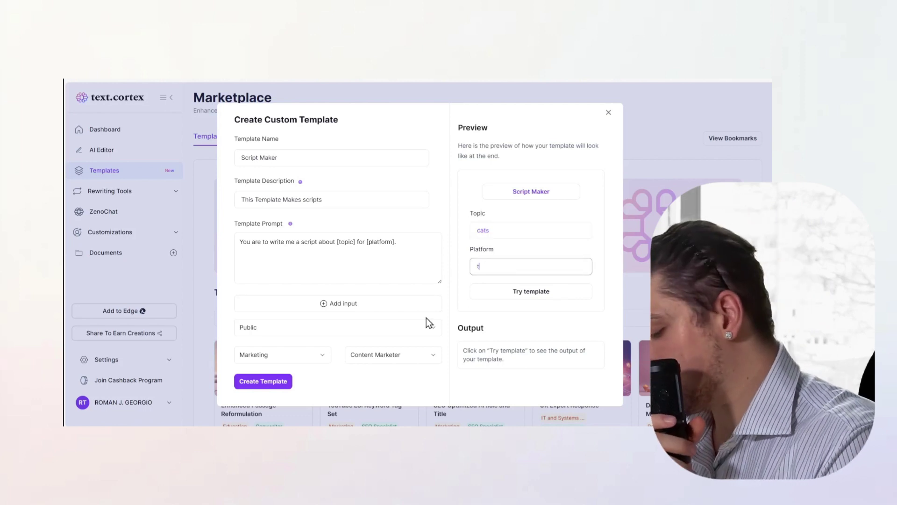
{"action": "type", "text": "ikto"}
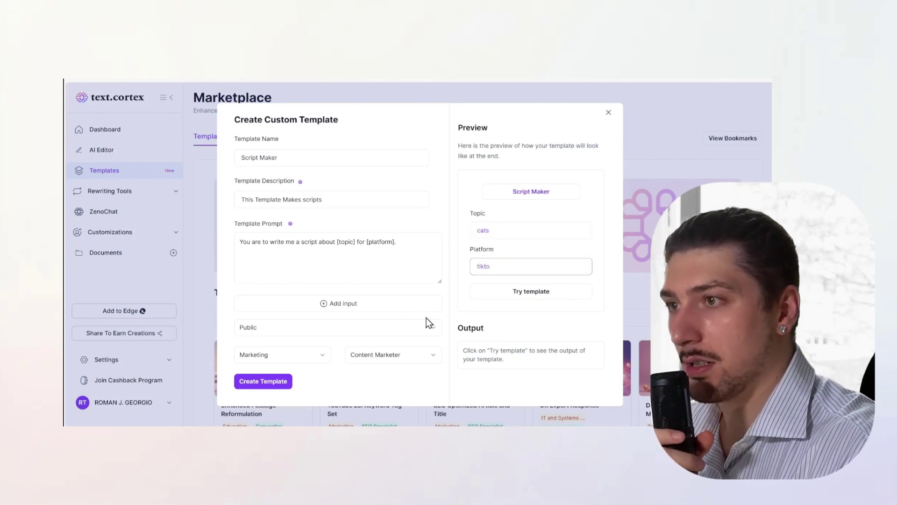
{"action": "type", "text": "k"}
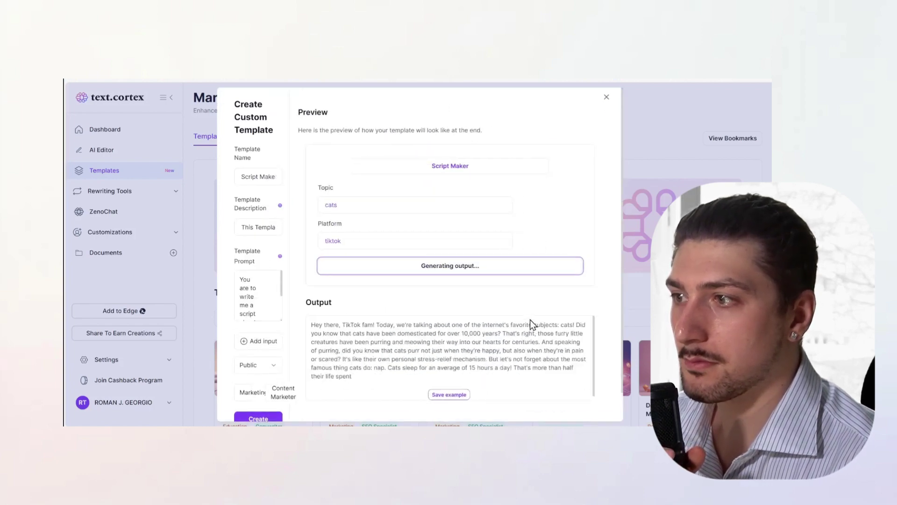
{"action": "scroll", "coordinate": [484, 350], "scroll_direction": "down", "scroll_amount": 1}
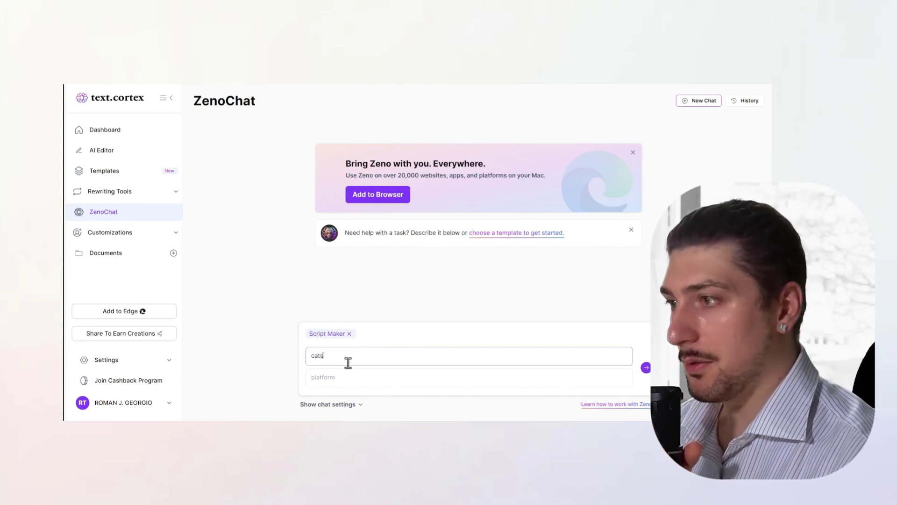
Fill Script Maker with topic 'cats' and platform 'tiktok' and generate the script
{"action": "left_click", "coordinate": [340, 376]}
{"action": "type", "text": "t"}
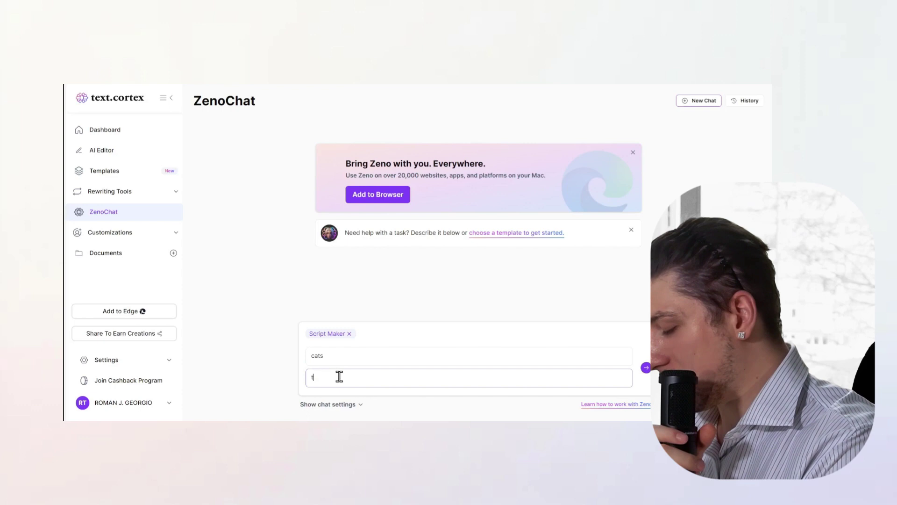
{"action": "type", "text": "ikt"}
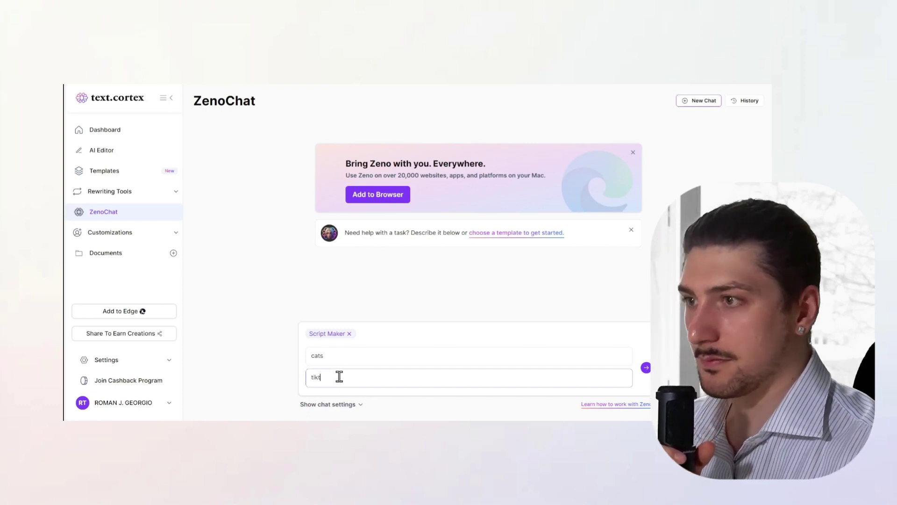
{"action": "type", "text": "ok"}
{"action": "key", "text": "Return"}
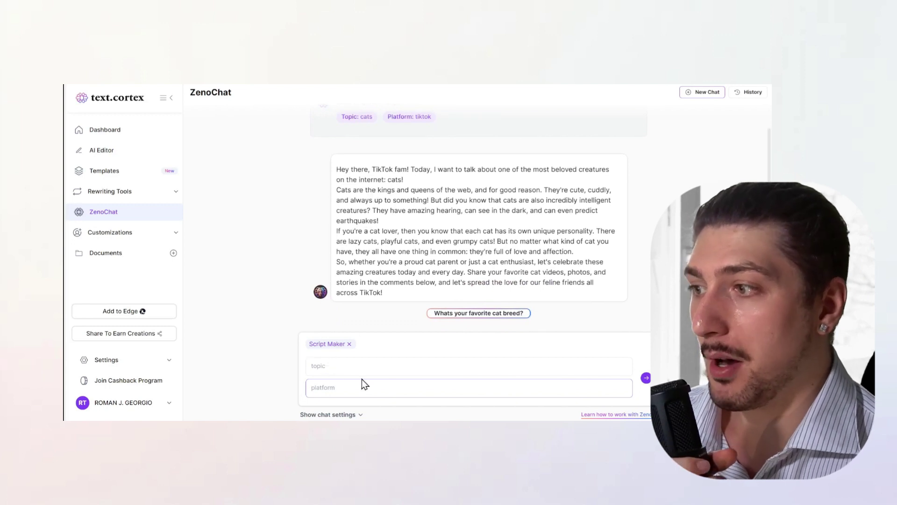
Change the chat persona to 'Molly, the motivational coach' in chat settings
{"action": "left_click", "coordinate": [355, 414]}
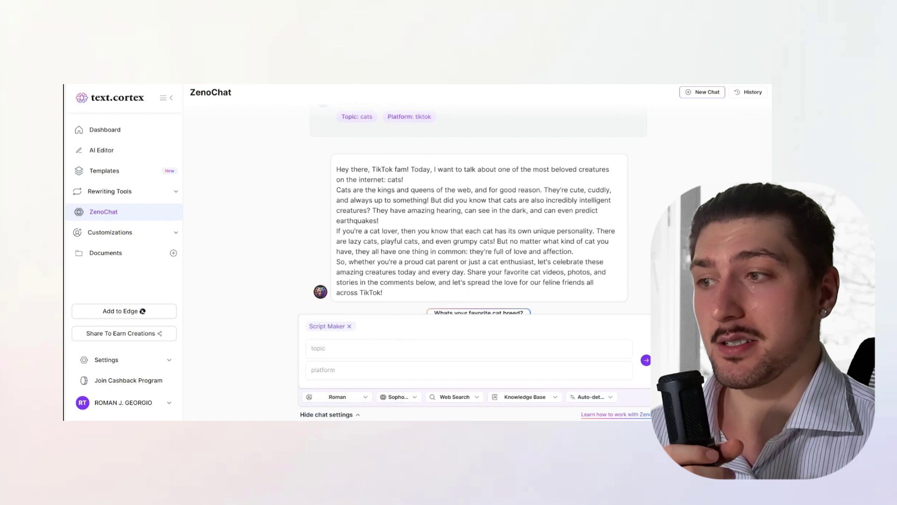
{"action": "left_click", "coordinate": [526, 397]}
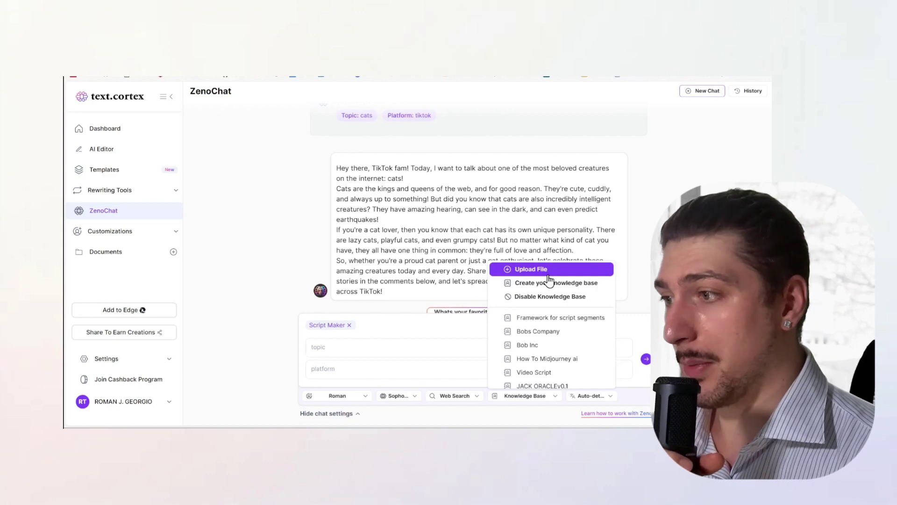
{"action": "left_click", "coordinate": [357, 396]}
{"action": "left_click", "coordinate": [341, 399]}
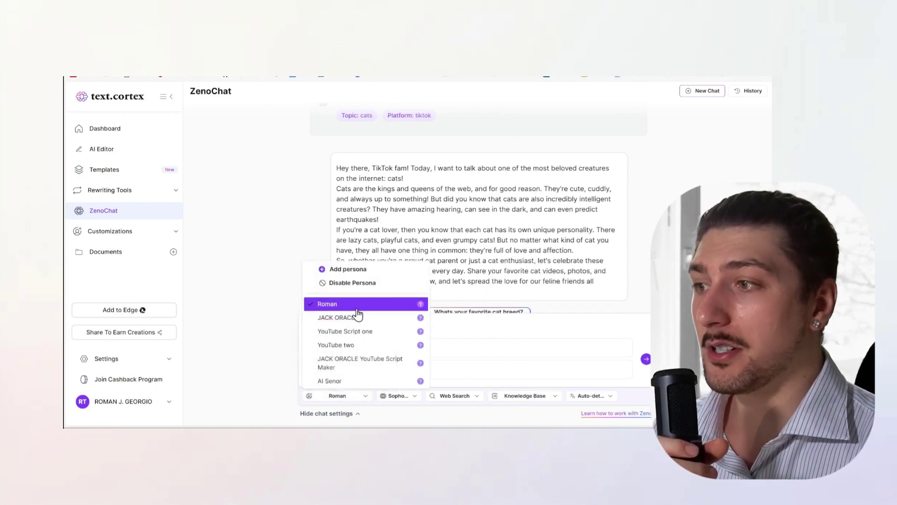
{"action": "scroll", "coordinate": [374, 321], "scroll_direction": "down", "scroll_amount": 2}
{"action": "scroll", "coordinate": [374, 326], "scroll_direction": "down", "scroll_amount": 2}
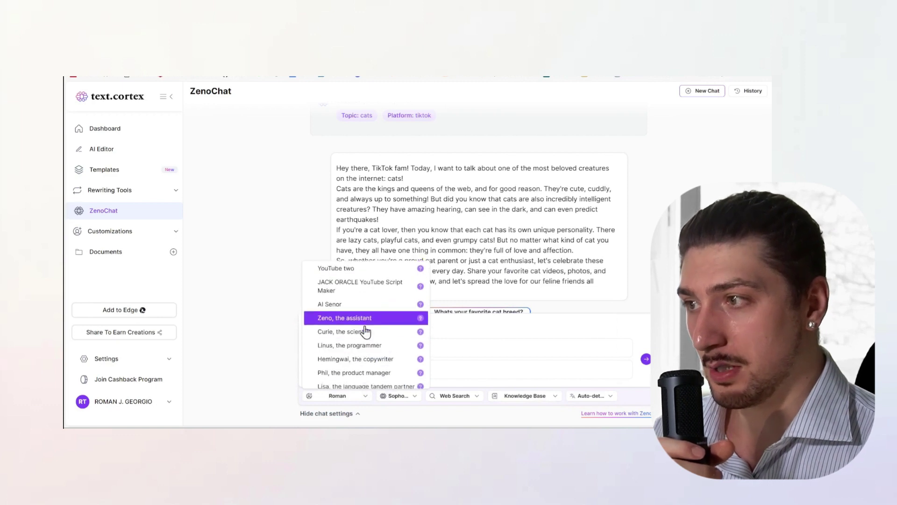
{"action": "scroll", "coordinate": [374, 334], "scroll_direction": "down", "scroll_amount": 2}
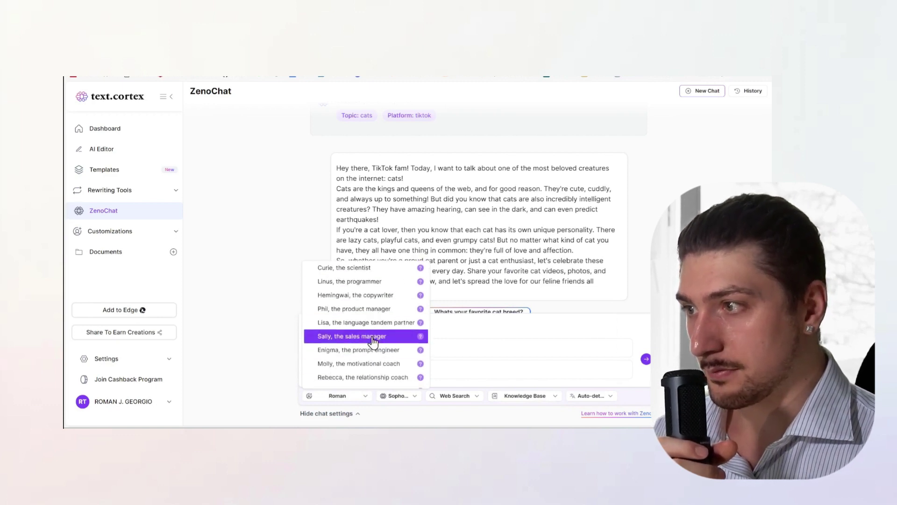
{"action": "scroll", "coordinate": [372, 342], "scroll_direction": "down", "scroll_amount": 2}
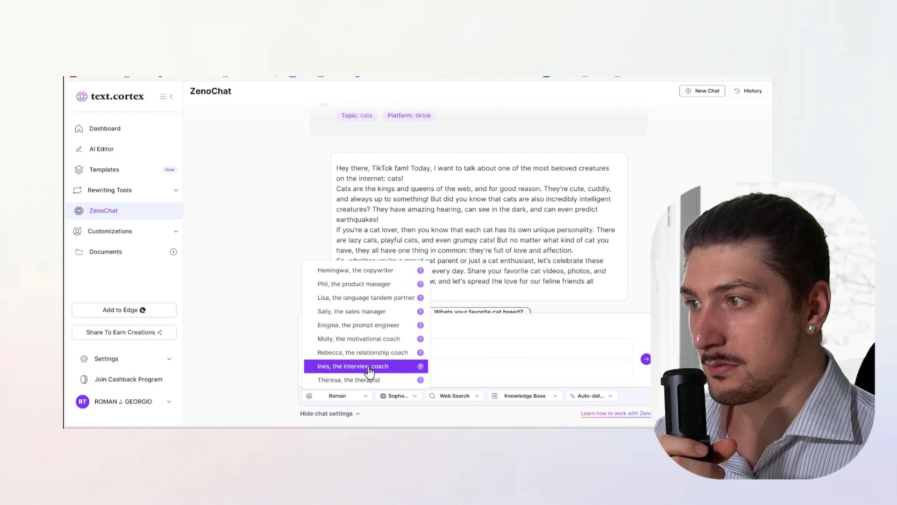
{"action": "scroll", "coordinate": [369, 363], "scroll_direction": "up", "scroll_amount": 4}
{"action": "scroll", "coordinate": [371, 359], "scroll_direction": "down", "scroll_amount": 4}
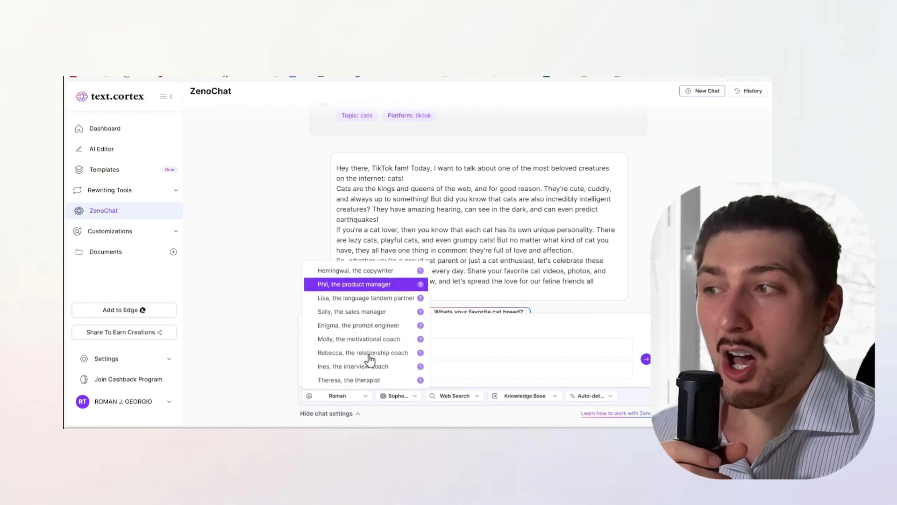
{"action": "left_click", "coordinate": [370, 343]}
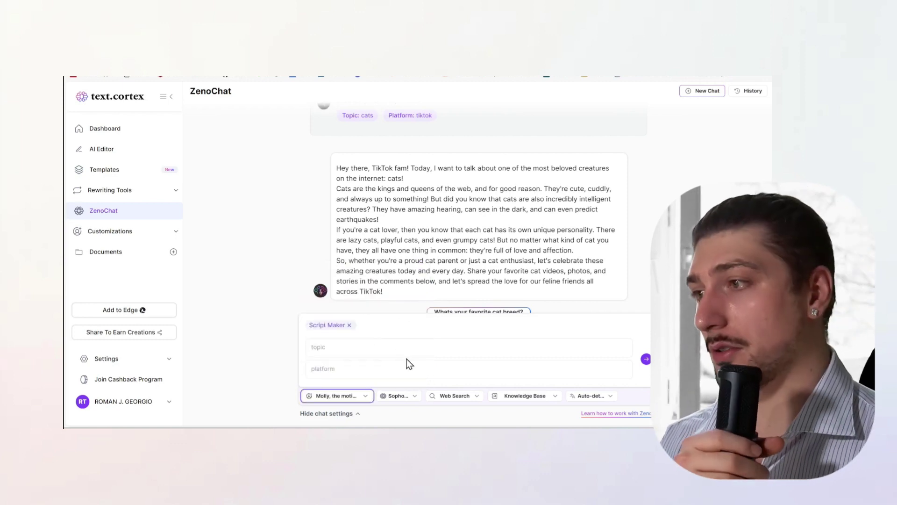
Generate a Script Maker script with topic 'money' and platform 'youtube'
{"action": "left_click", "coordinate": [385, 348]}
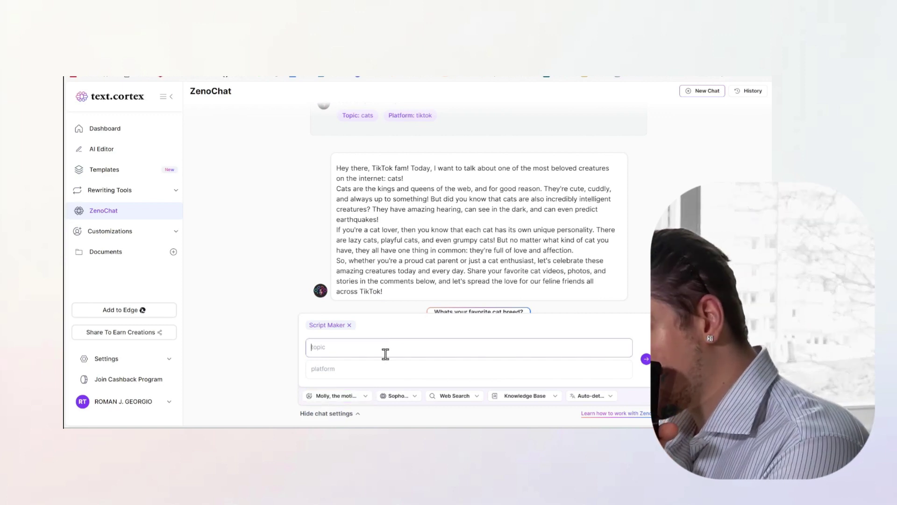
{"action": "type", "text": "mo"}
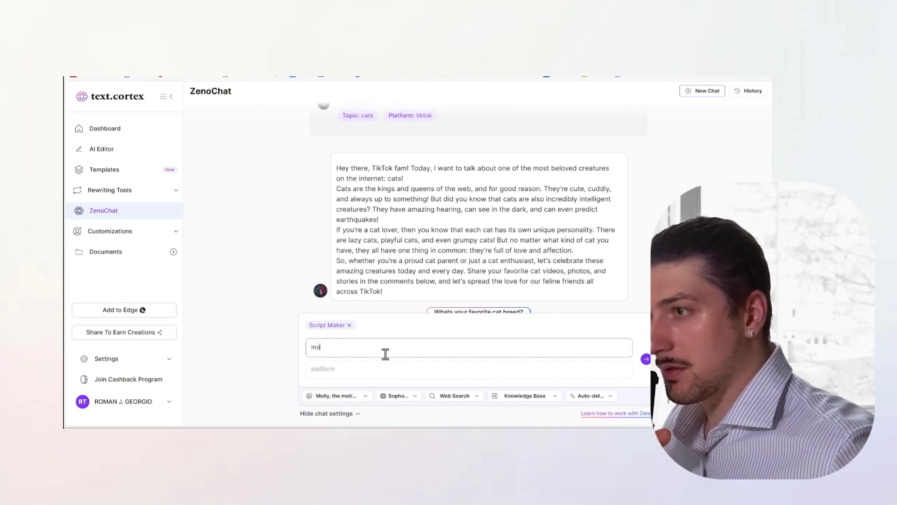
{"action": "type", "text": "ney"}
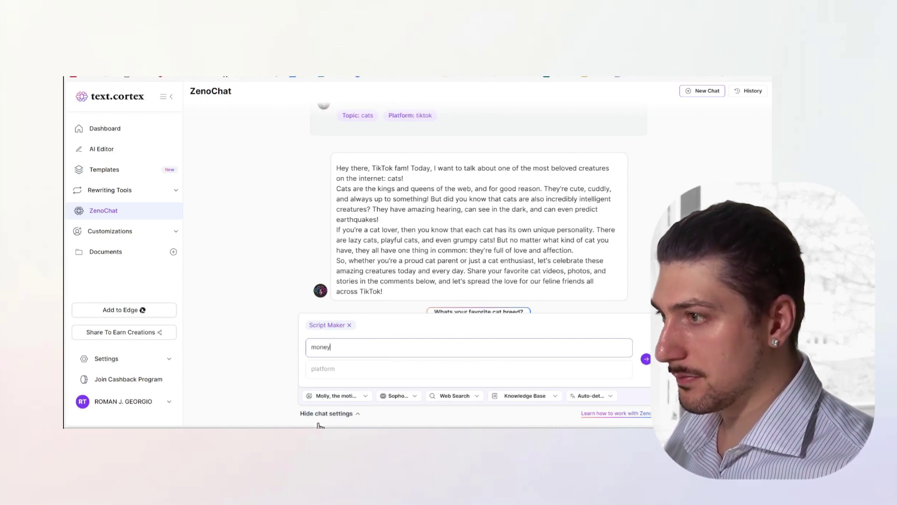
{"action": "left_click", "coordinate": [401, 370]}
{"action": "type", "text": "y"}
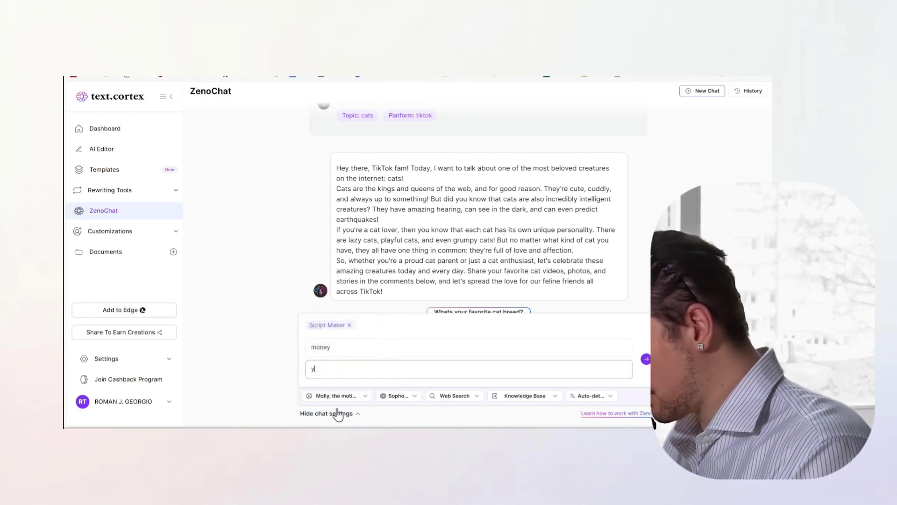
{"action": "type", "text": "outube"}
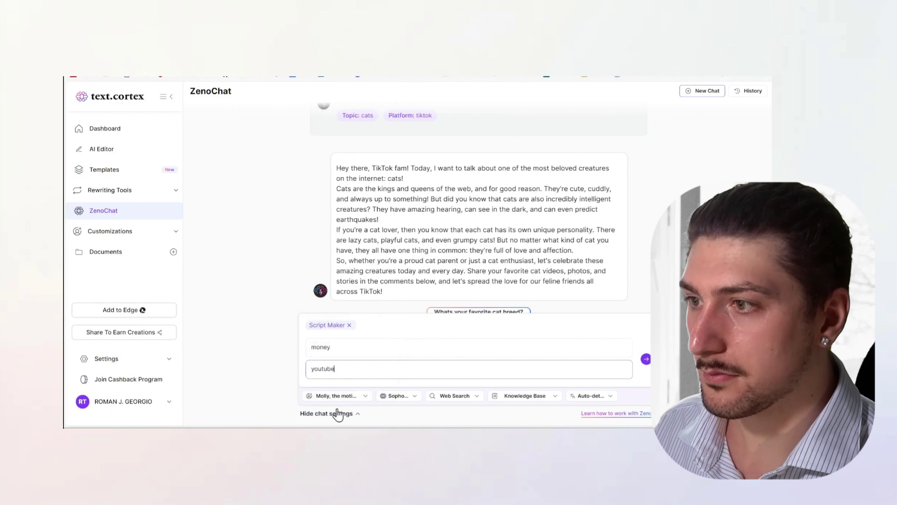
{"action": "left_click", "coordinate": [645, 358]}
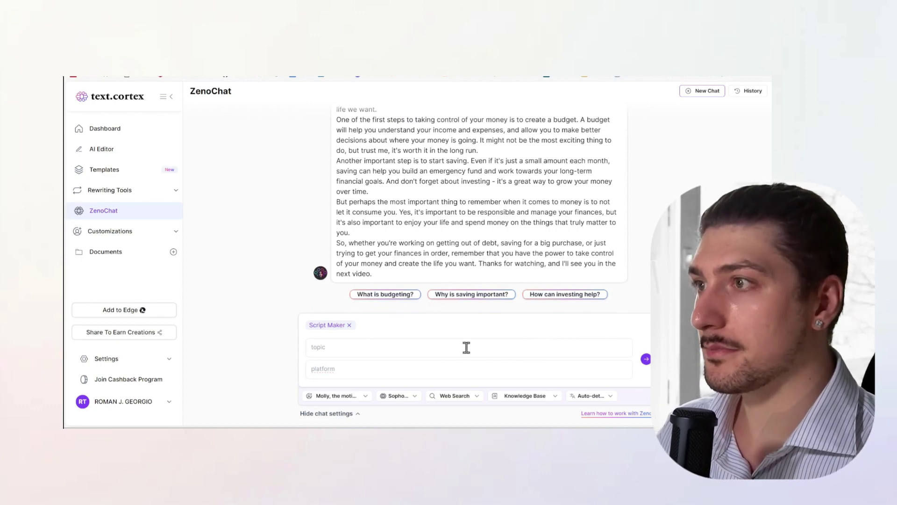
{"action": "scroll", "coordinate": [465, 347], "scroll_direction": "up", "scroll_amount": 3}
{"action": "scroll", "coordinate": [456, 288], "scroll_direction": "up", "scroll_amount": 5}
{"action": "scroll", "coordinate": [517, 229], "scroll_direction": "up", "scroll_amount": 3}
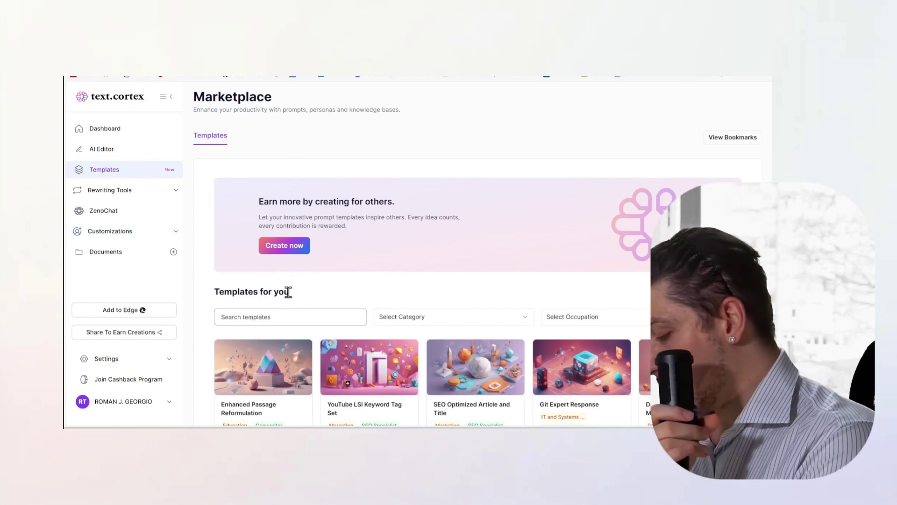
{"action": "type", "text": "scr"}
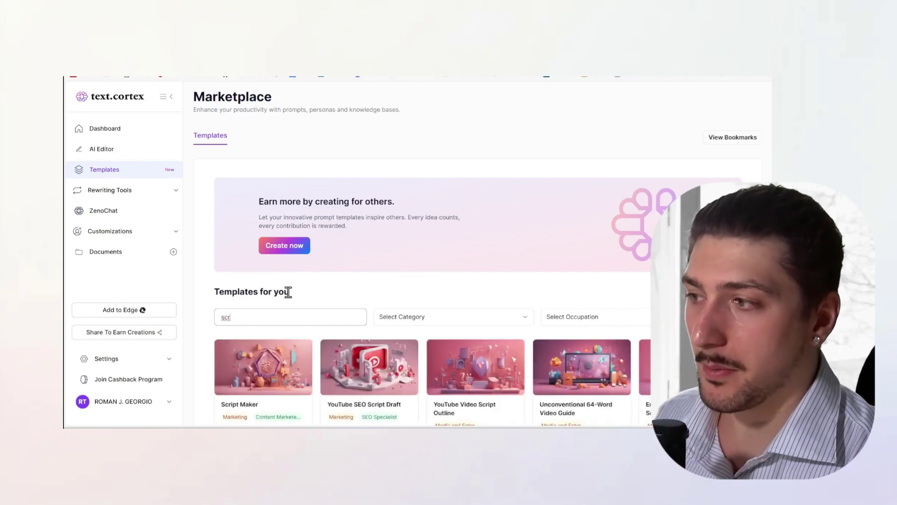
Bookmark the Script Maker template and start a ZenoChat session with it
{"action": "left_click", "coordinate": [249, 393]}
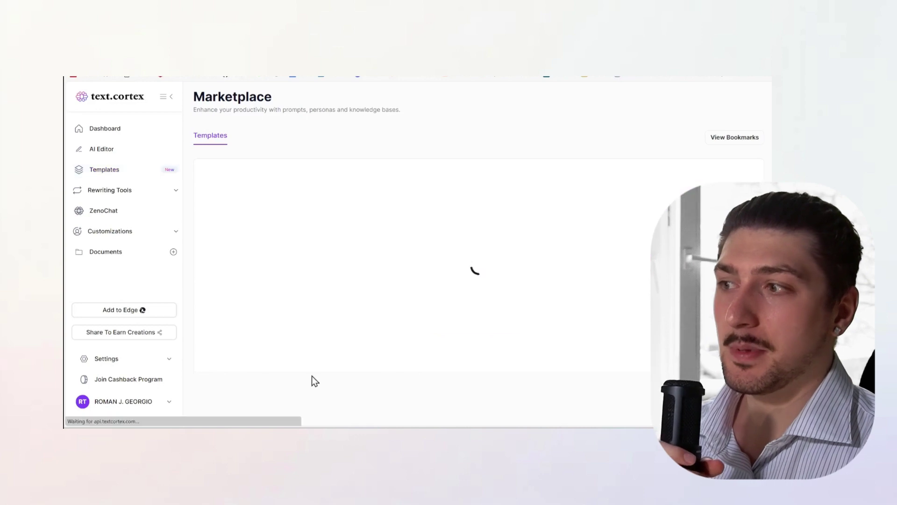
{"action": "scroll", "coordinate": [278, 208], "scroll_direction": "down", "scroll_amount": 5}
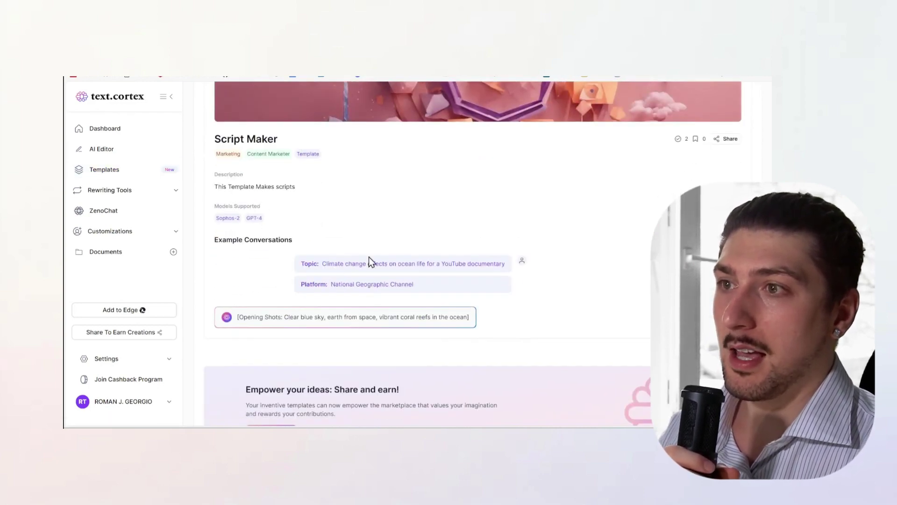
{"action": "scroll", "coordinate": [437, 220], "scroll_direction": "up", "scroll_amount": 5}
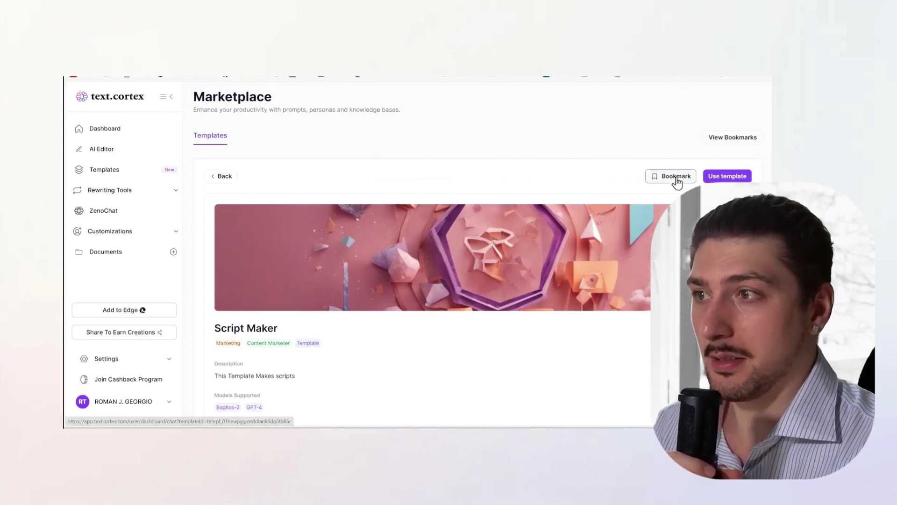
{"action": "left_click", "coordinate": [675, 177]}
{"action": "left_click", "coordinate": [727, 177]}
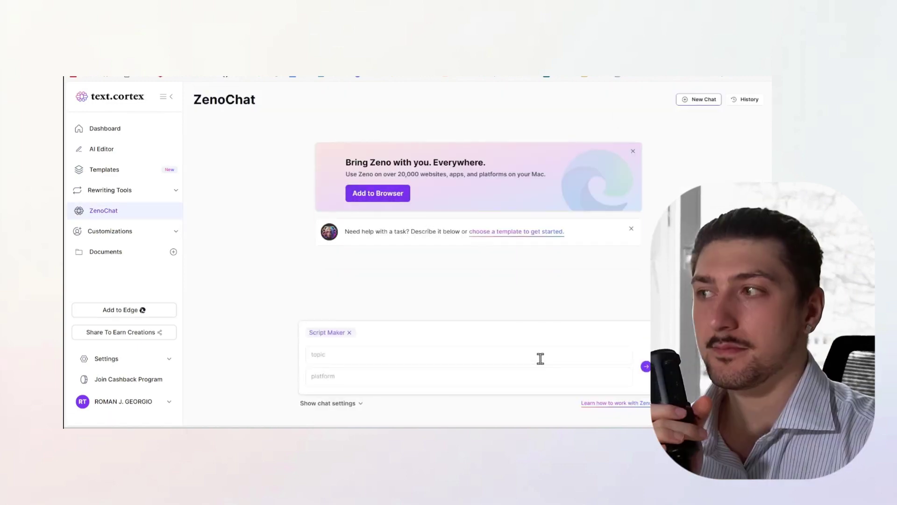